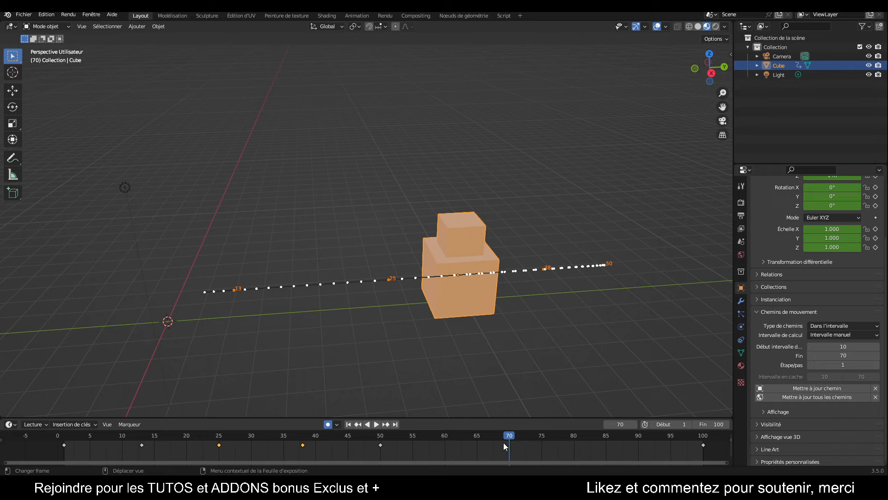
At frame 44, raise the cube about 5 m along the global Z axis to key a peak in its path.
drag(509, 435, 341, 440)
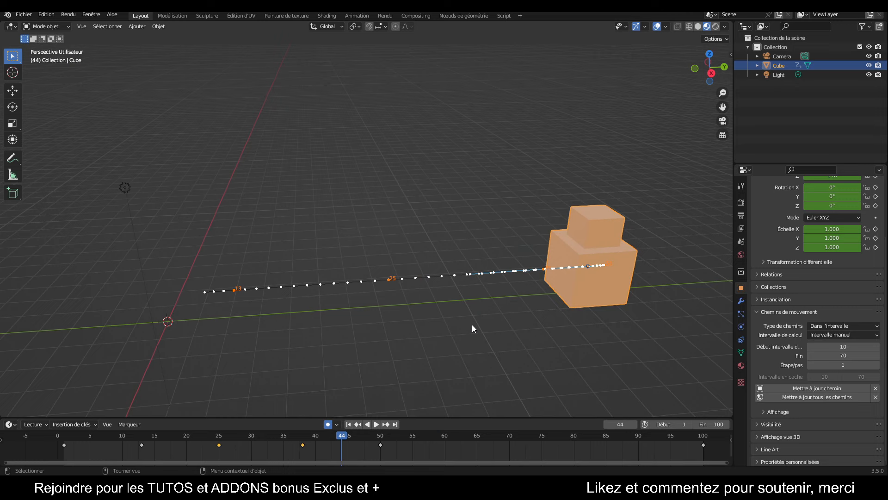
key(g)
key(z)
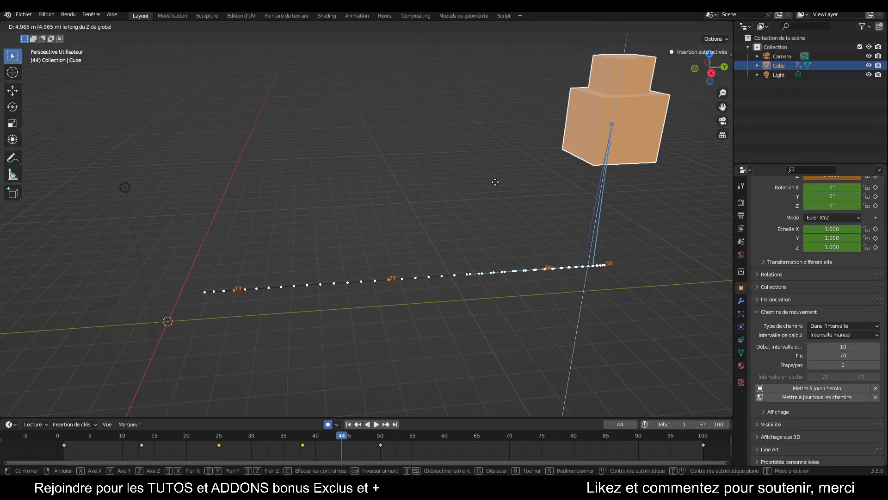
click(494, 182)
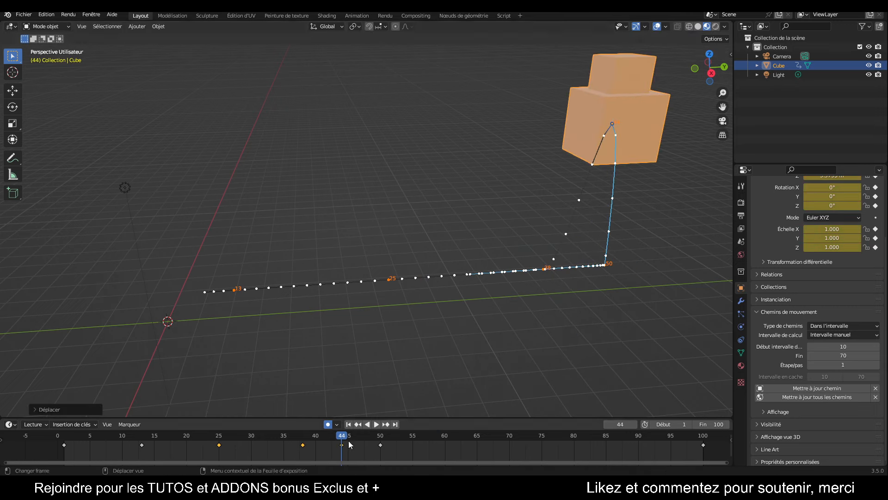
Move to frame 50 and set the end of the motion path's calculation range to 50.
drag(343, 436, 366, 453)
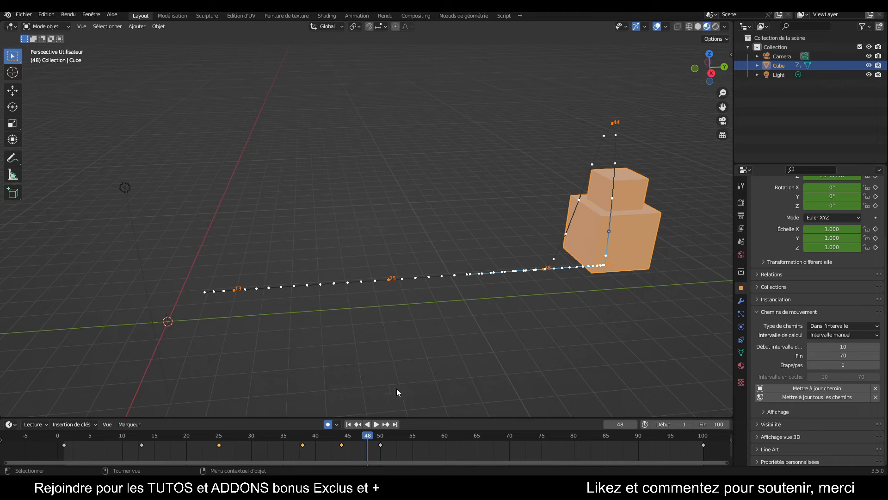
drag(367, 435, 381, 454)
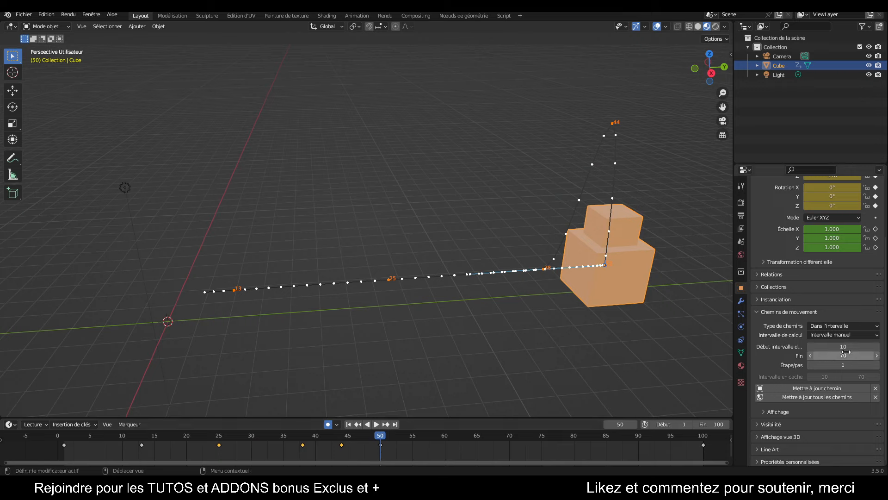
mouse_move(850, 354)
mouse_down()
mouse_move(832, 354)
mouse_move(850, 354)
mouse_up()
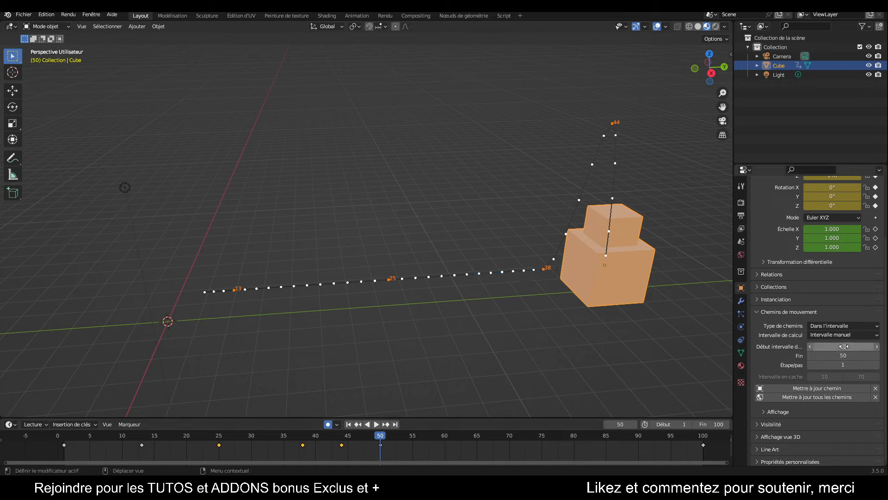
At frame 20, raise the cube along the global Z axis to the height of the frame 44 peak and update its motion path.
click(377, 439)
drag(377, 441, 187, 458)
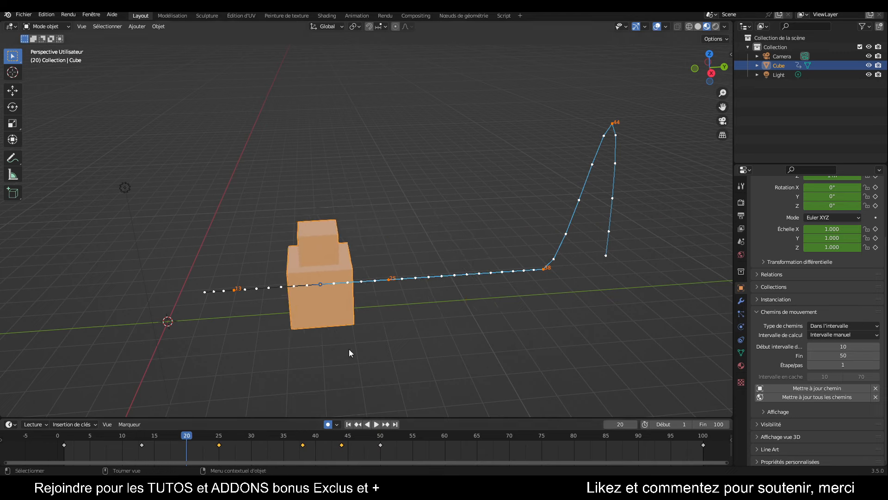
key(g)
key(z)
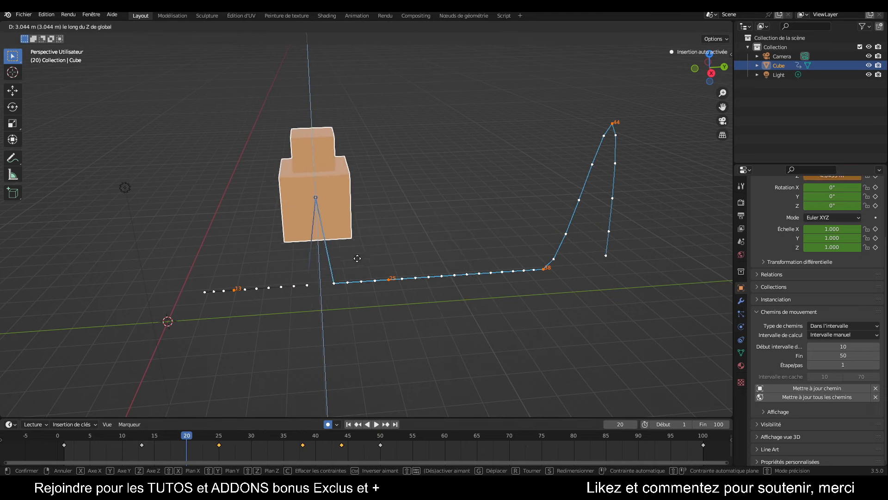
click(376, 178)
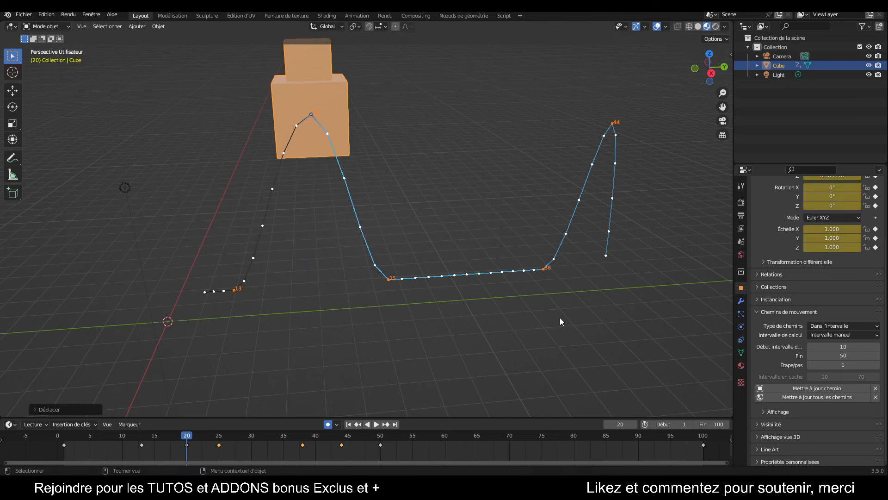
click(843, 388)
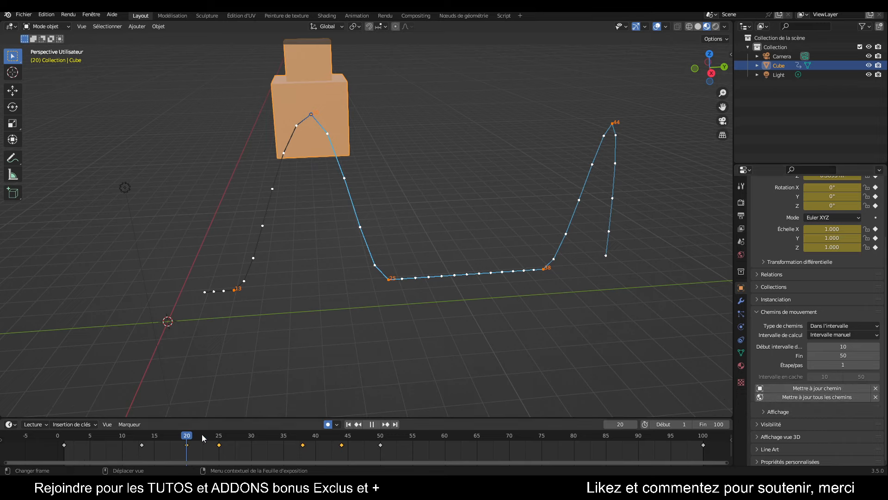
At frame 31, lower the cube about 3.8 m along the global Z axis to key a dip in its path.
click(257, 435)
key(g)
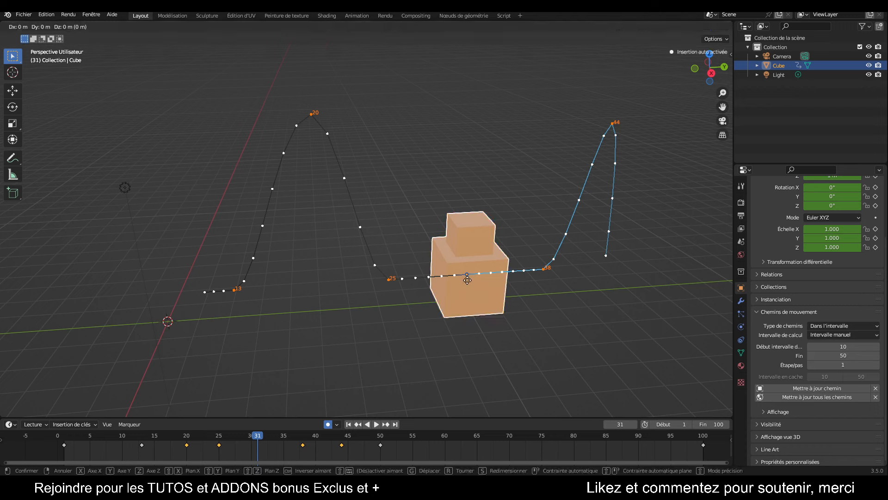
key(z)
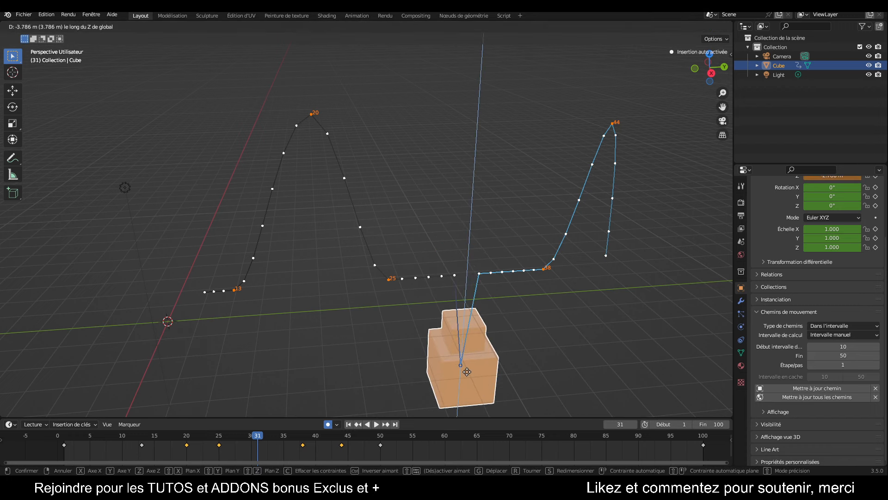
click(467, 371)
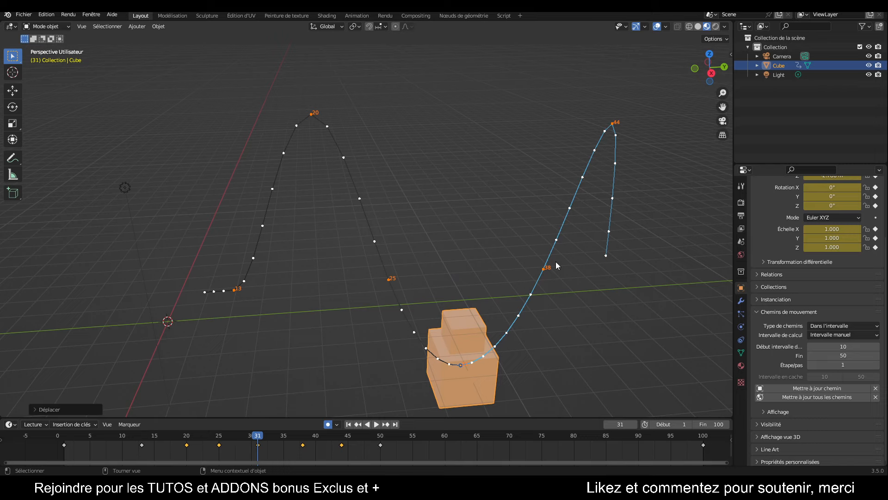
Return to frame 2 and inspect the motion path from another angle, hiding and showing the cube again.
drag(254, 446, 68, 463)
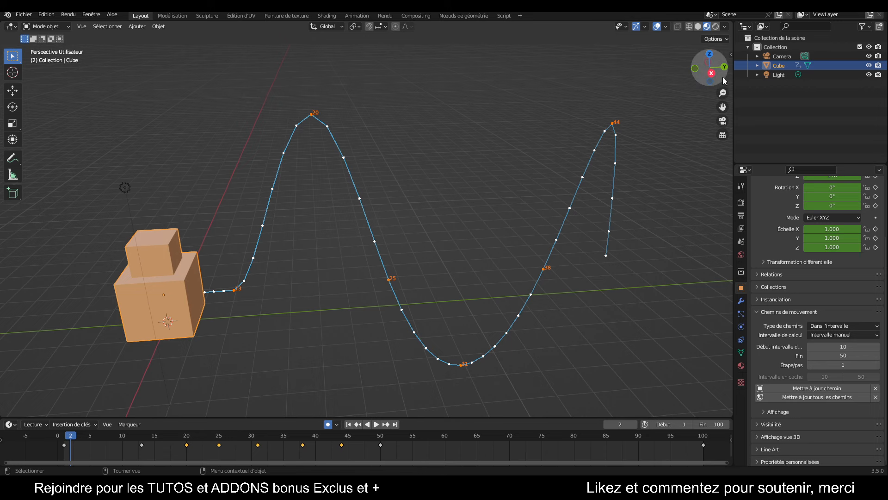
drag(721, 81, 723, 110)
click(868, 65)
click(868, 65)
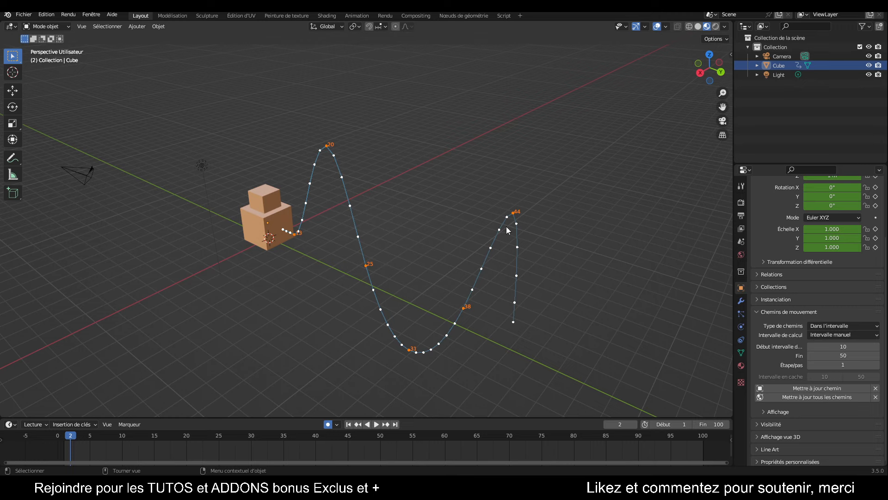
click(396, 337)
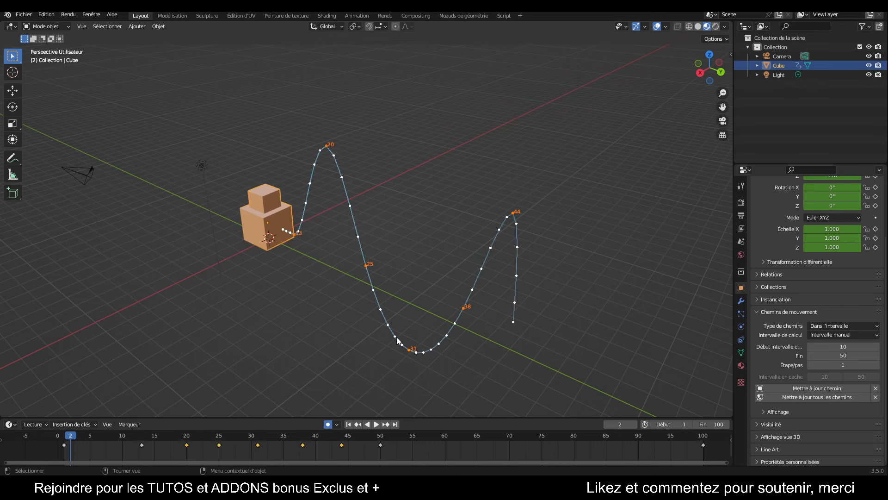
Show frame numbers along the cube's motion path and check them by scrubbing to frame 25 and back to frame 2.
click(762, 412)
scroll(842, 362, down, 4)
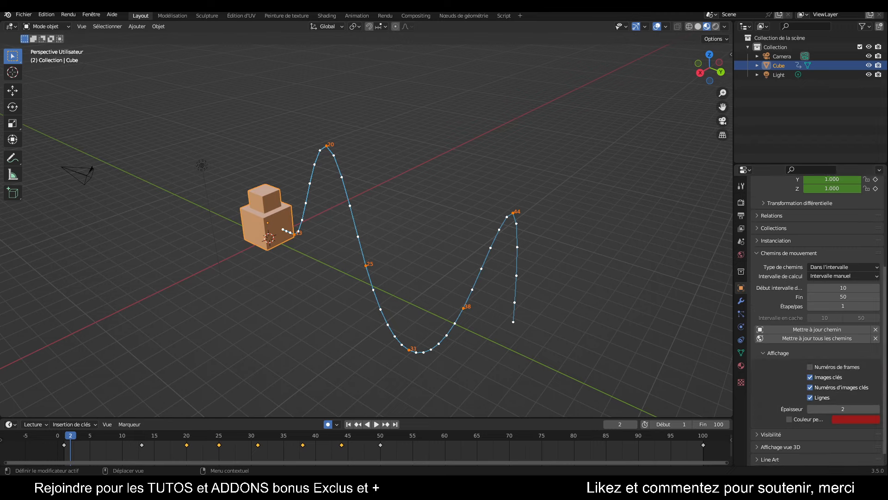
click(810, 354)
click(810, 354)
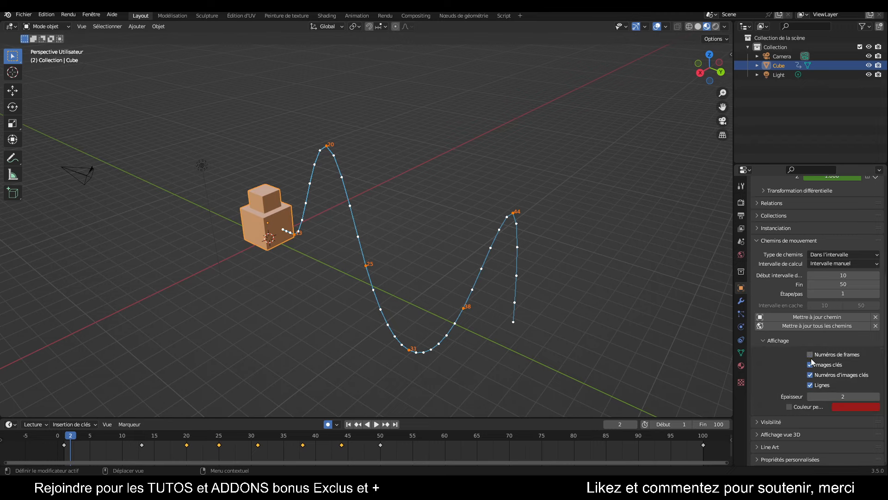
click(811, 354)
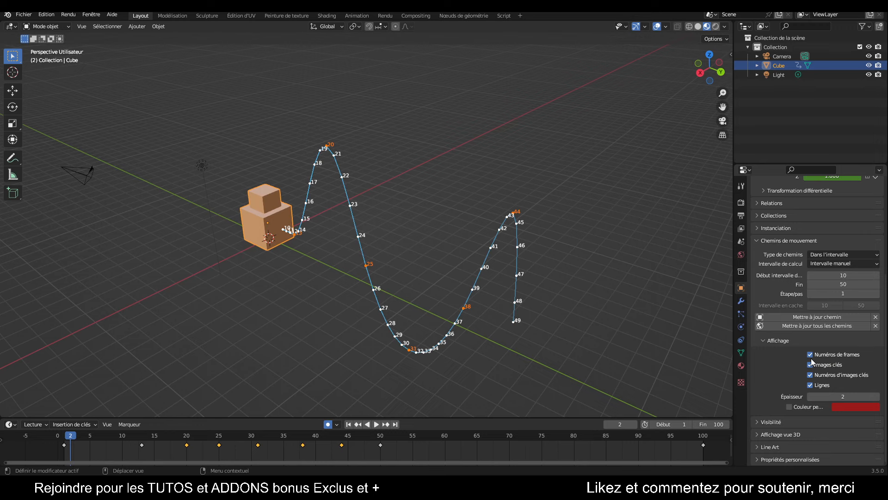
drag(196, 440, 221, 439)
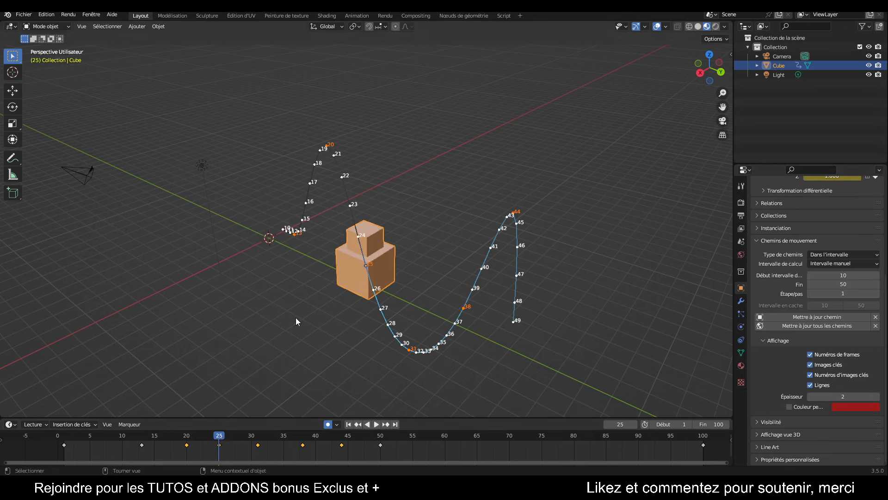
drag(220, 441, 74, 441)
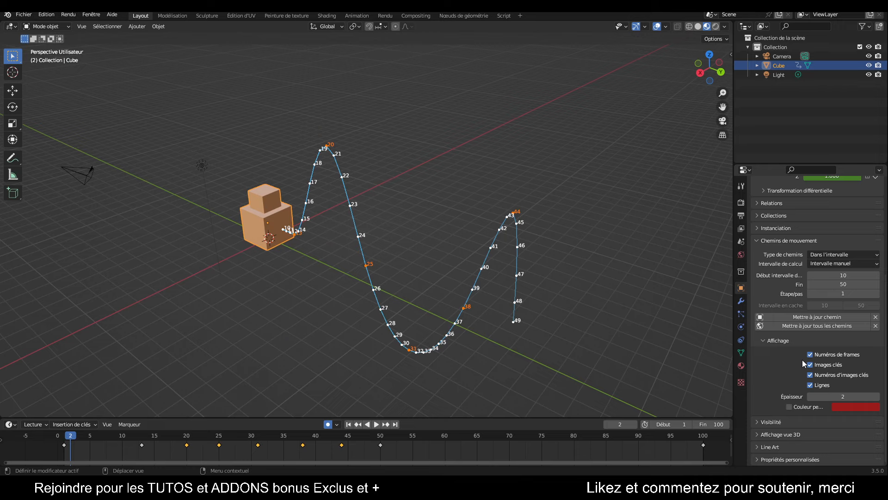
Toggle the motion path's lines and keyframe numbers off and back on to compare the display.
click(809, 385)
click(810, 385)
click(810, 386)
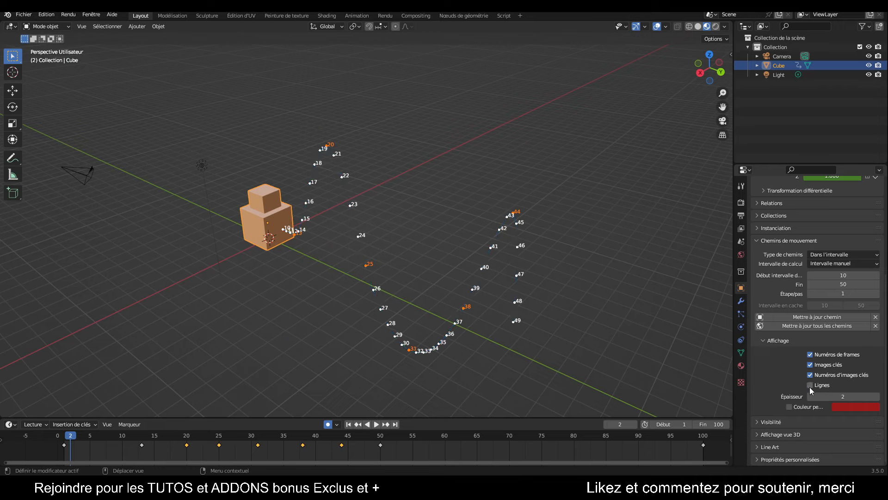
click(810, 385)
click(810, 375)
click(810, 375)
click(810, 375)
click(810, 375)
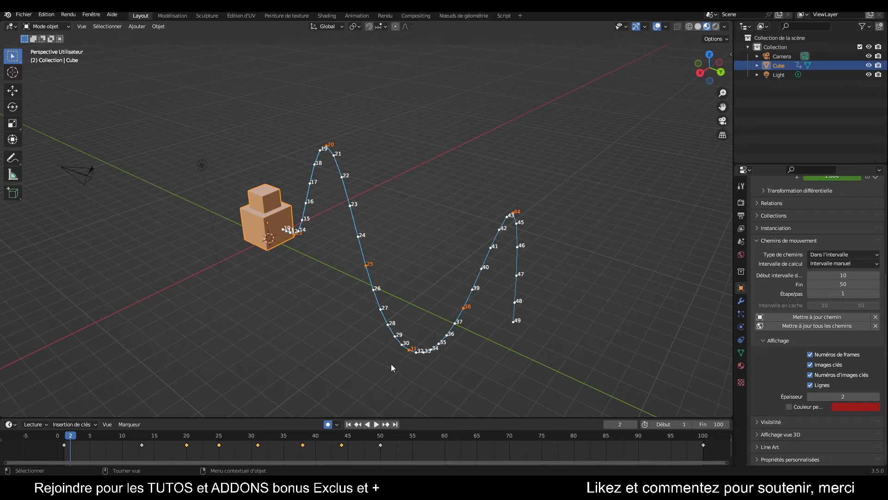
At frame 31, shift the cube sideways along the global X axis to curve its path, and deselect it.
click(257, 437)
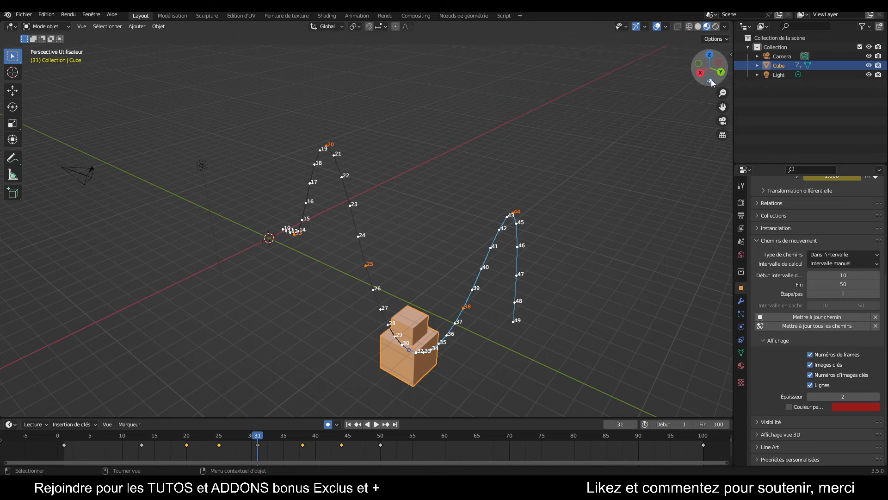
drag(720, 82, 713, 88)
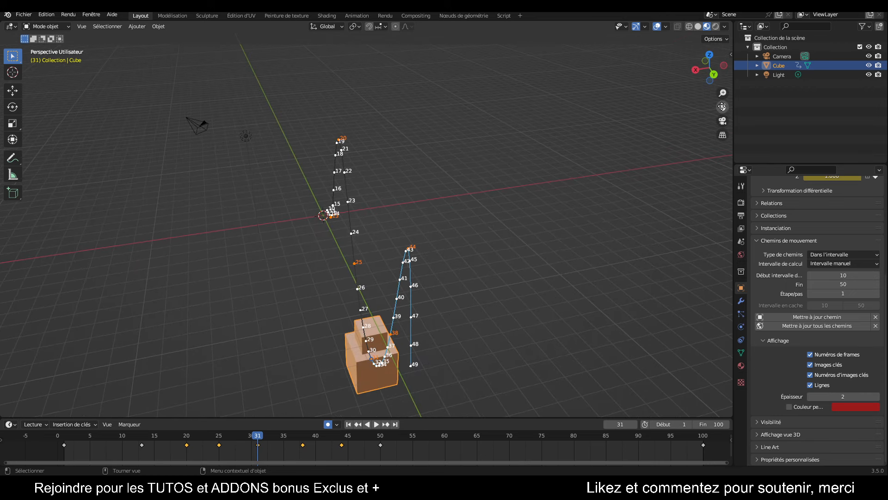
key(g)
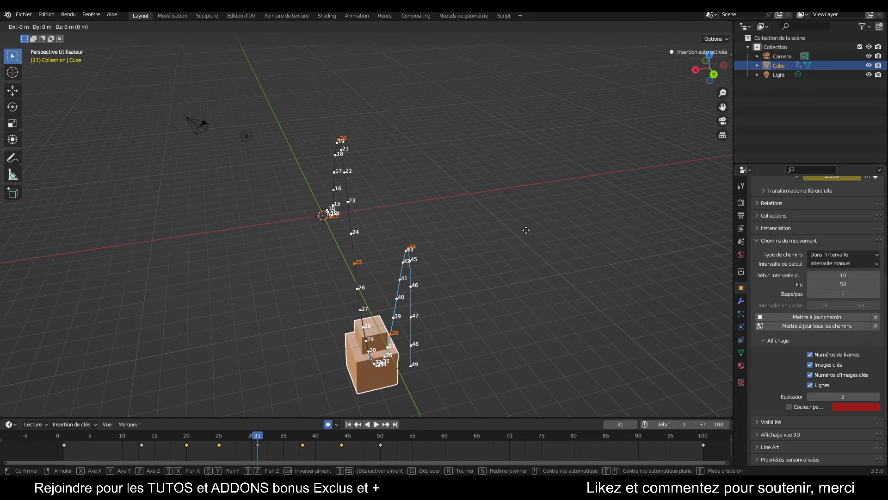
key(x)
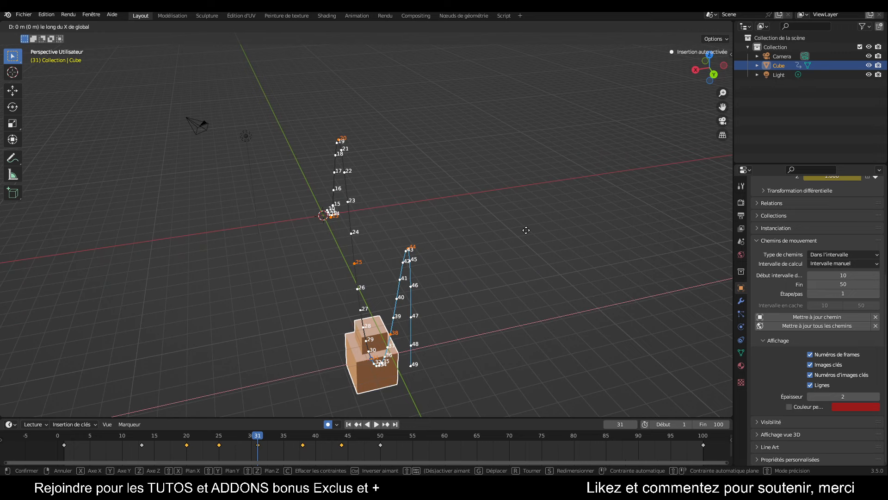
click(420, 239)
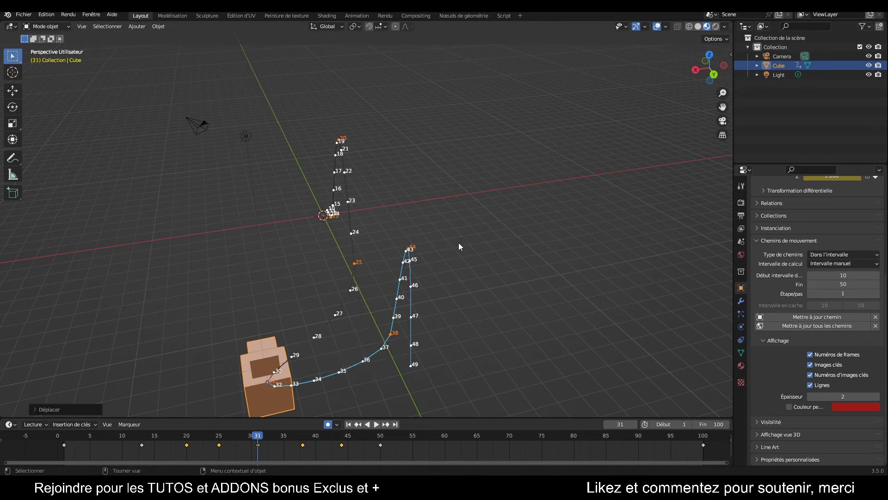
click(488, 241)
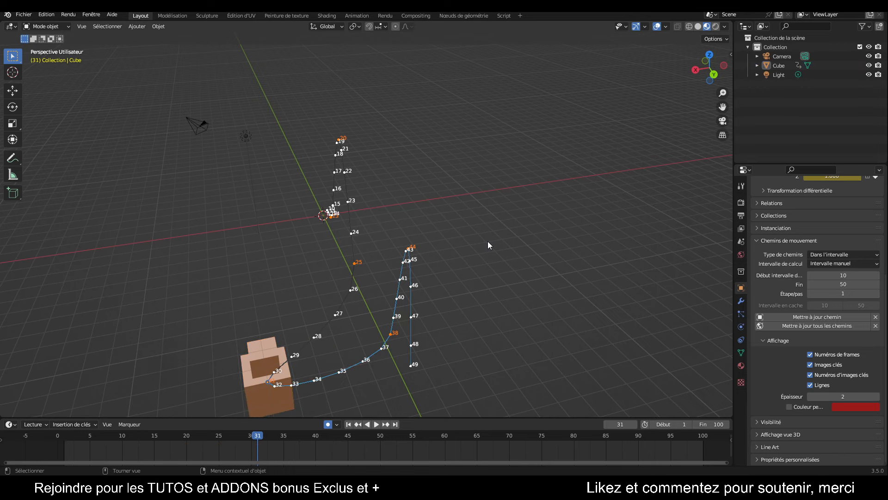
Enable a custom colour for the motion path and set it to blue with hue 0.647, saturation 0.885 and value 1.000.
drag(724, 78, 787, 81)
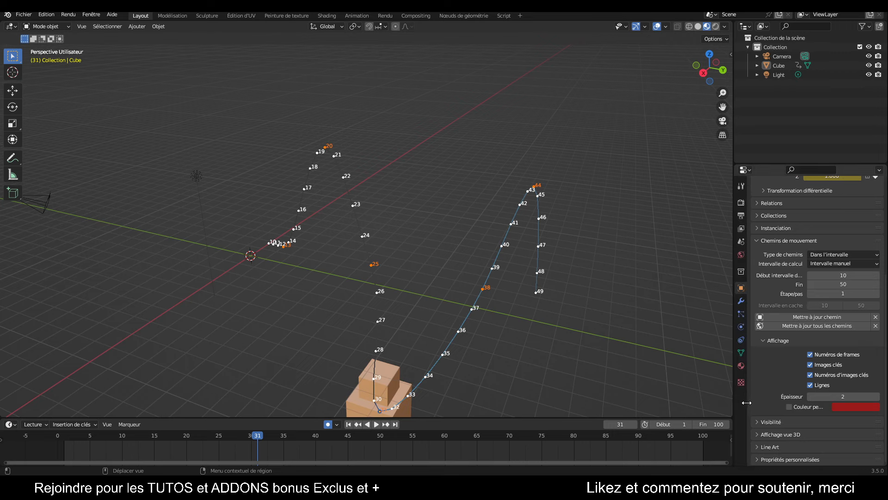
drag(732, 401, 663, 400)
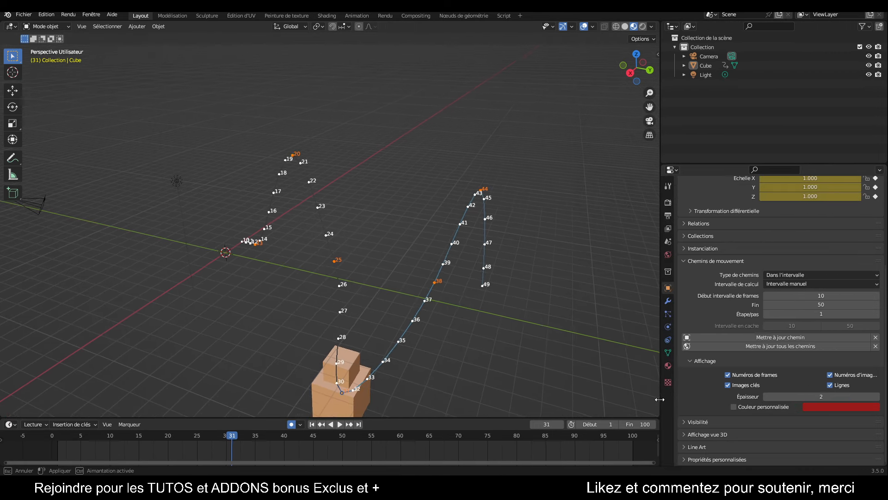
click(735, 407)
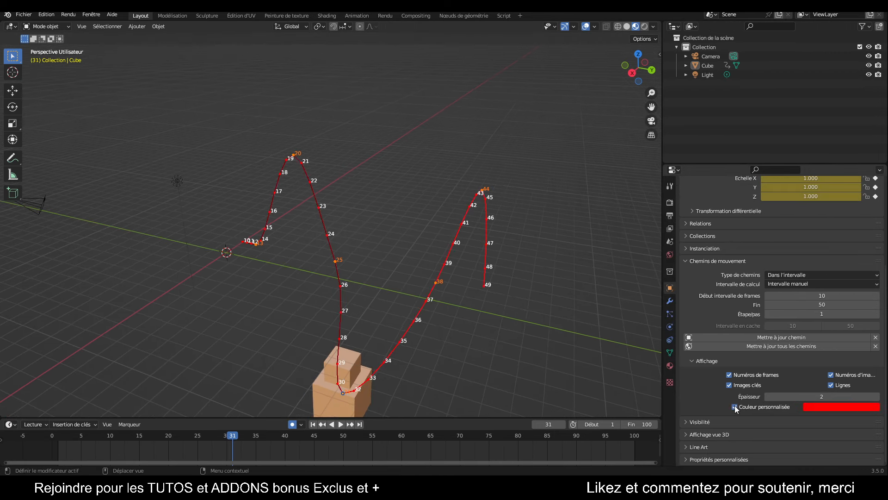
click(817, 406)
click(816, 306)
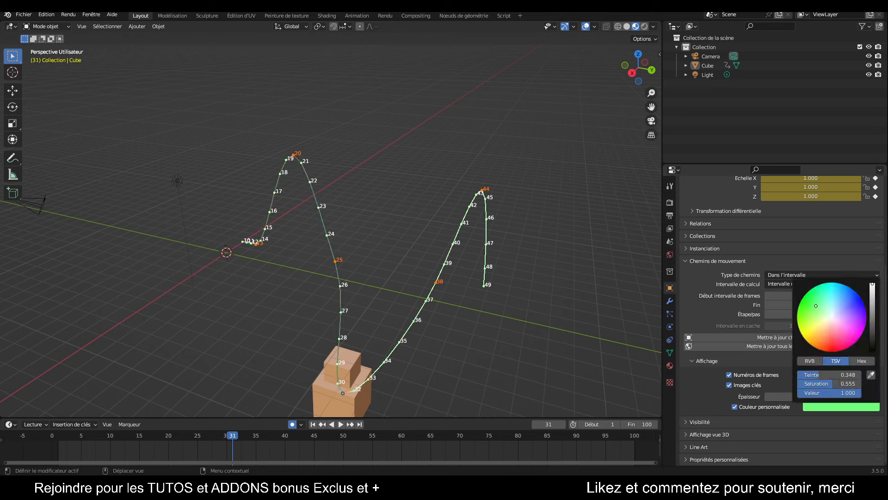
drag(815, 305, 804, 295)
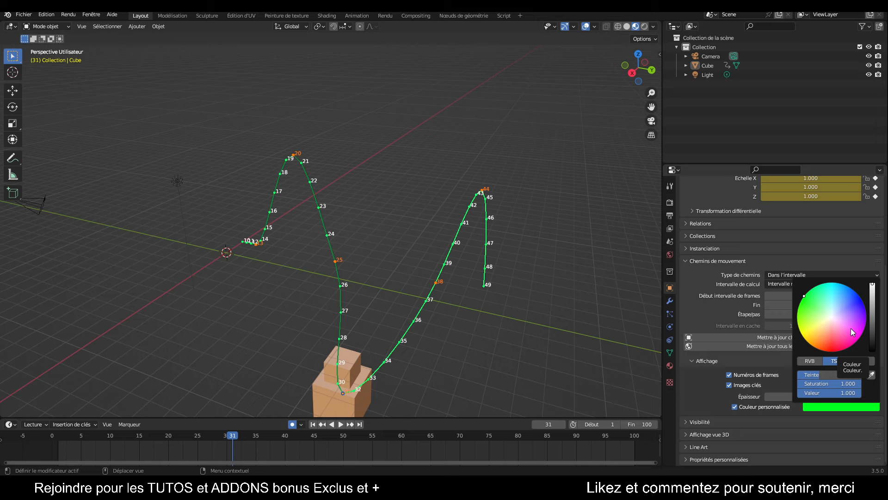
drag(854, 298, 856, 298)
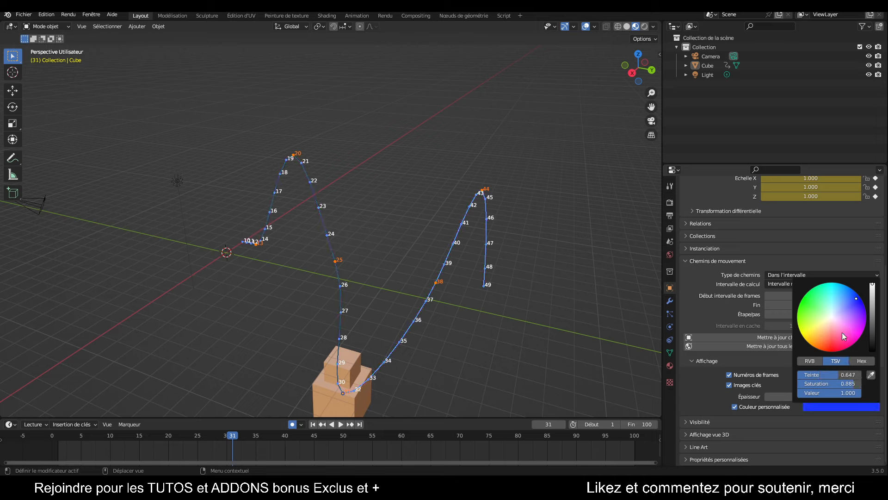
Change the motion path's custom colour to pinkish red with hue 0.965, saturation 0.847 and value 1.000.
click(838, 345)
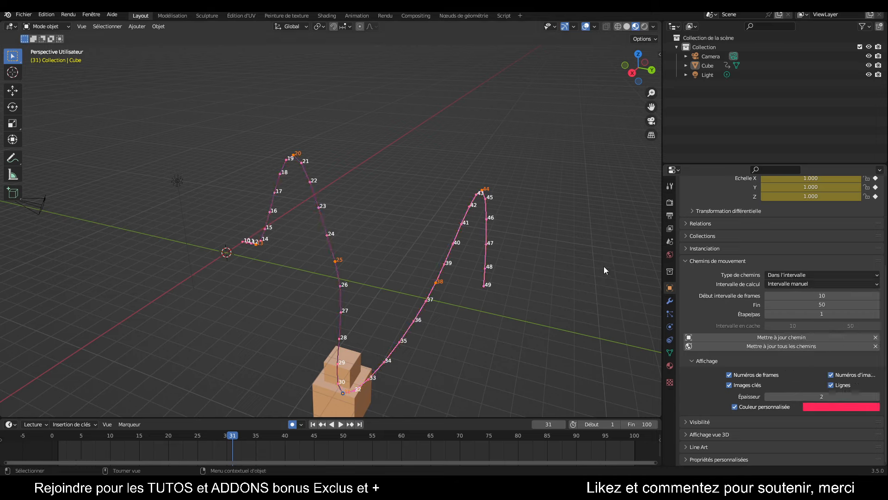
drag(651, 92, 652, 93)
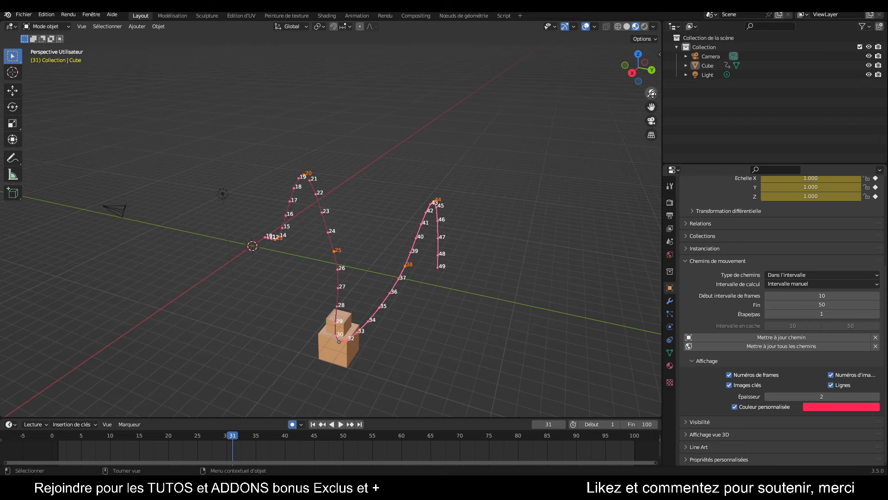
Choose the manual calculation range for the motion path and set its start to frame 15 and end to frame 41.
click(815, 284)
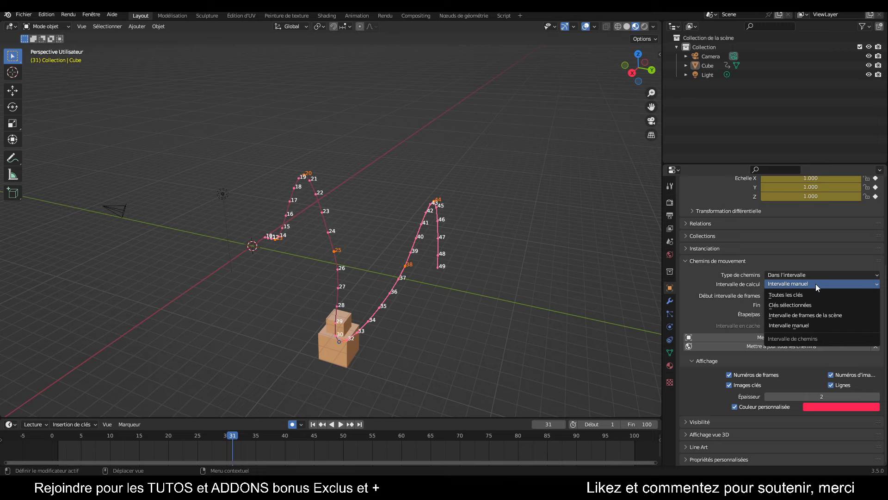
click(803, 326)
mouse_move(833, 296)
mouse_down()
mouse_move(869, 296)
mouse_move(825, 296)
mouse_up()
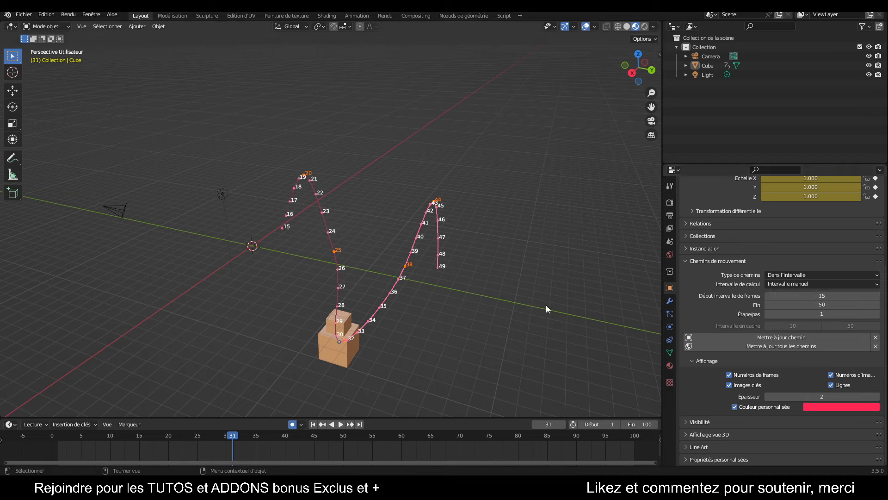
mouse_move(822, 305)
mouse_down()
mouse_move(832, 305)
mouse_move(822, 305)
mouse_up()
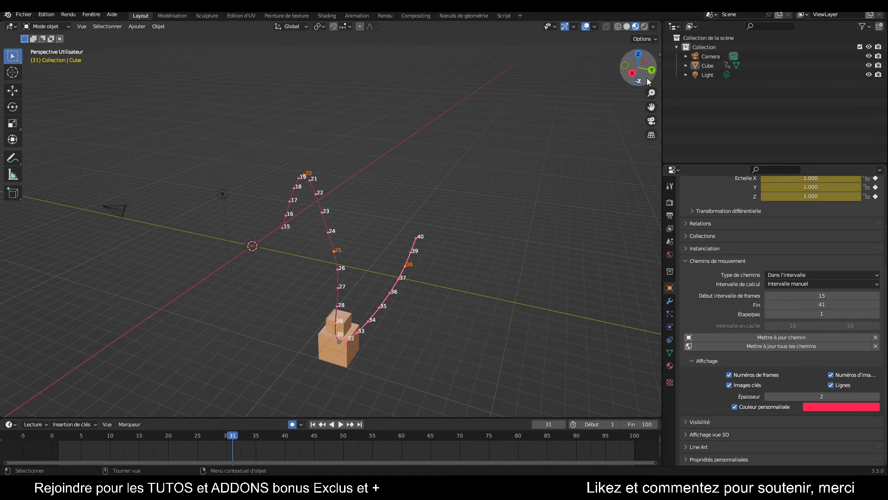
mouse_move(641, 69)
mouse_down()
mouse_move(647, 74)
mouse_move(632, 58)
mouse_up()
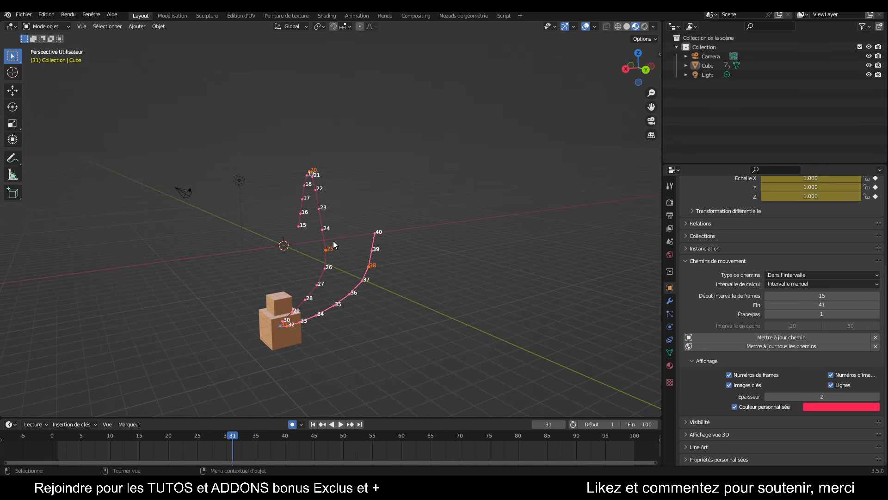
Set the motion path's custom colour to light orange and its line thickness to 6.
click(848, 407)
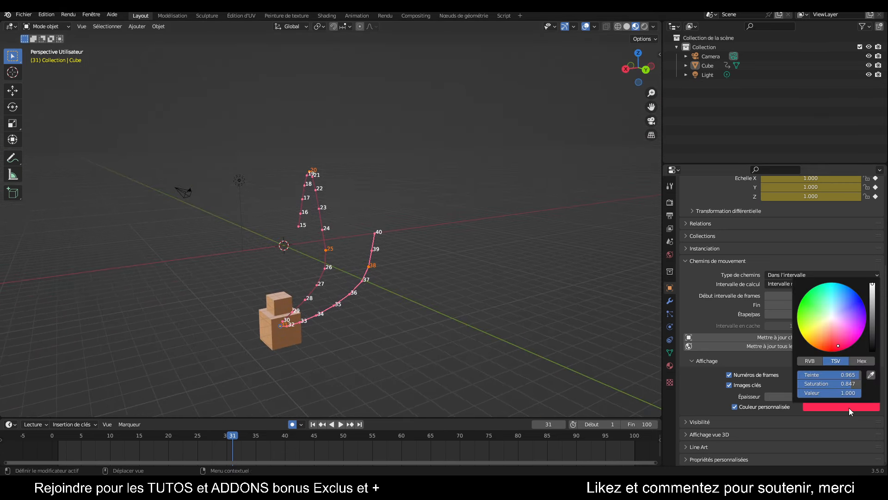
drag(832, 346, 823, 333)
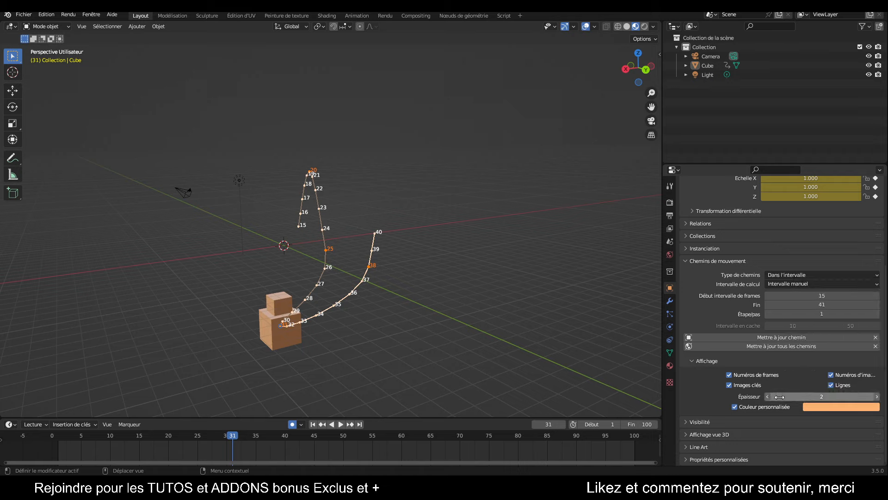
drag(821, 397, 835, 396)
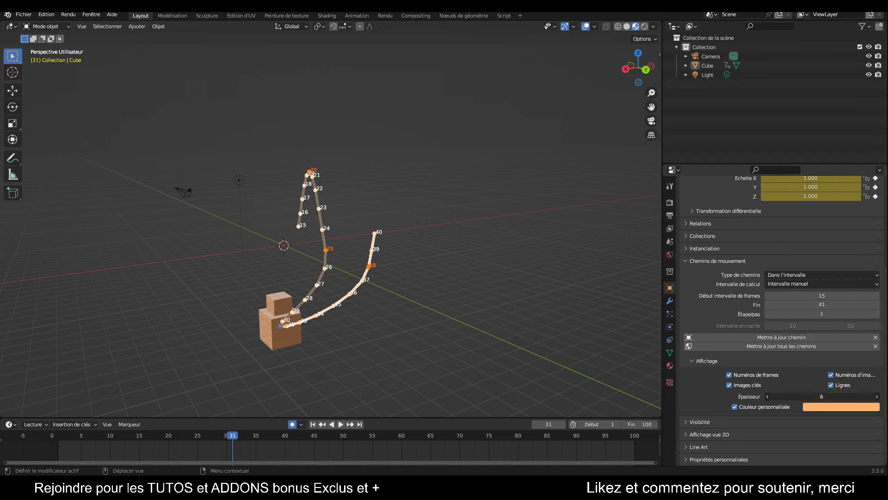
click(782, 396)
text(5)
key(Return)
mouse_move(782, 396)
mouse_down()
mouse_move(766, 397)
mouse_move(782, 396)
mouse_up()
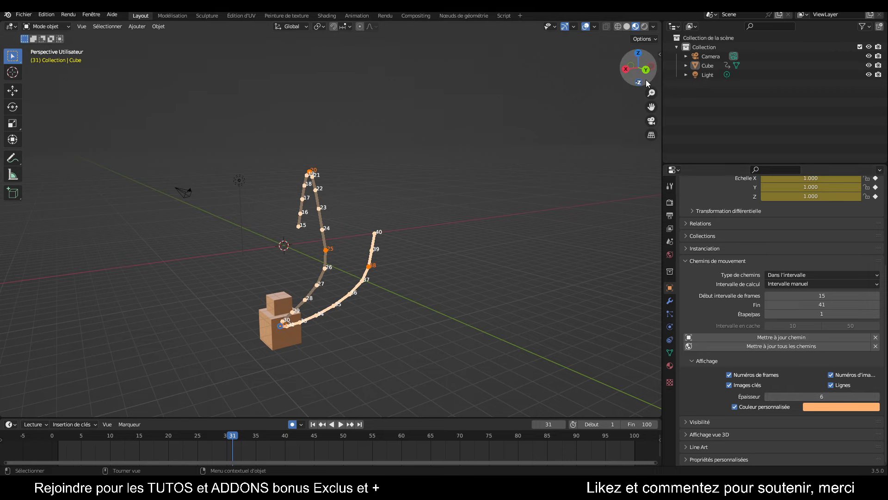
mouse_move(638, 68)
mouse_down()
mouse_move(657, 70)
mouse_move(625, 76)
mouse_move(652, 80)
mouse_move(652, 72)
mouse_up()
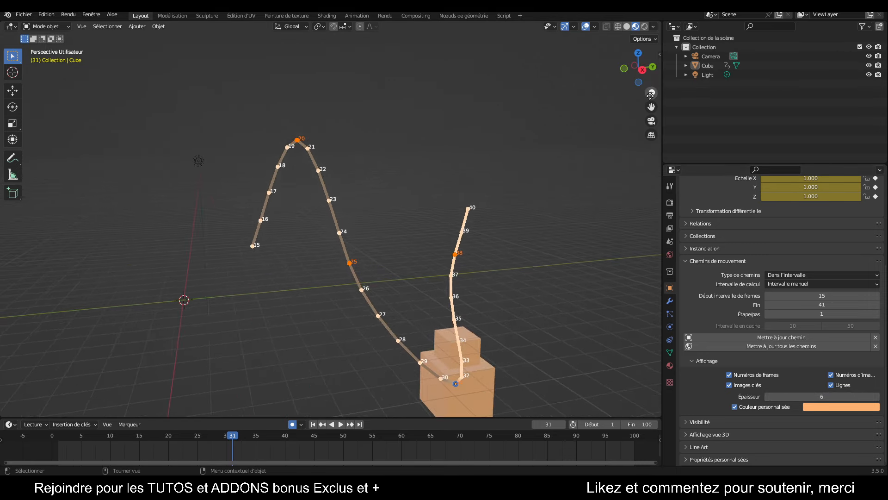
drag(650, 104, 612, 46)
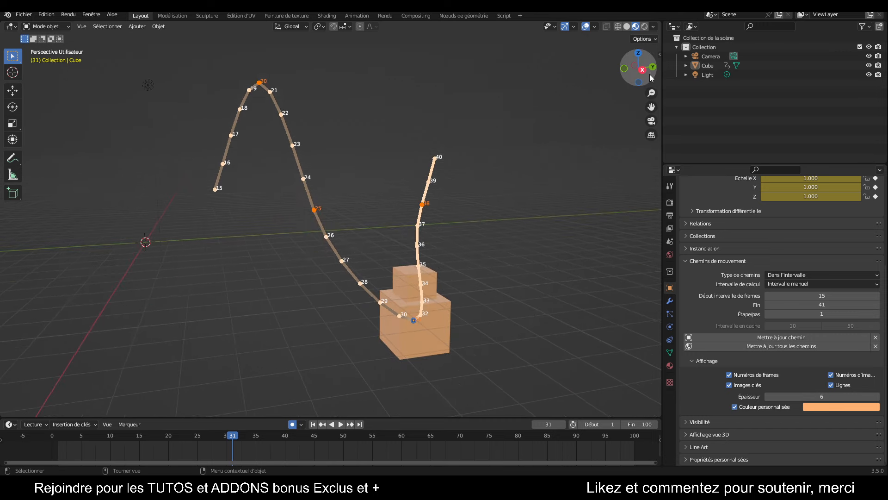
drag(652, 78, 632, 79)
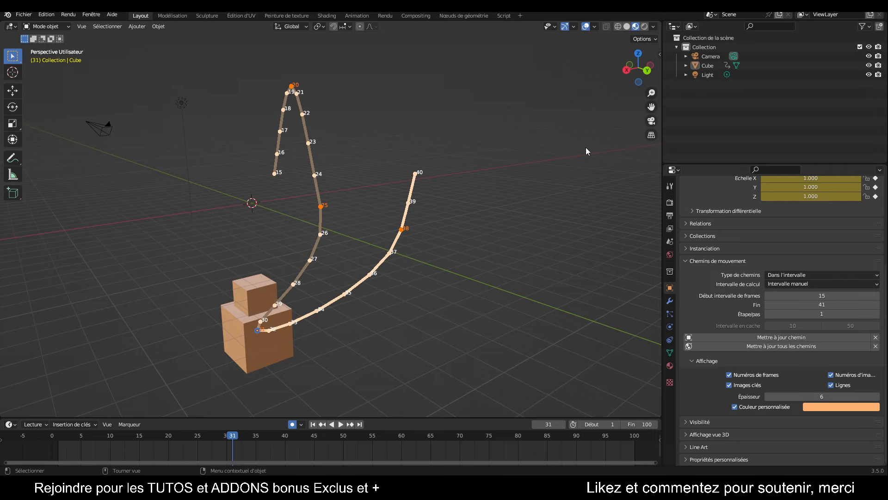
drag(651, 92, 659, 98)
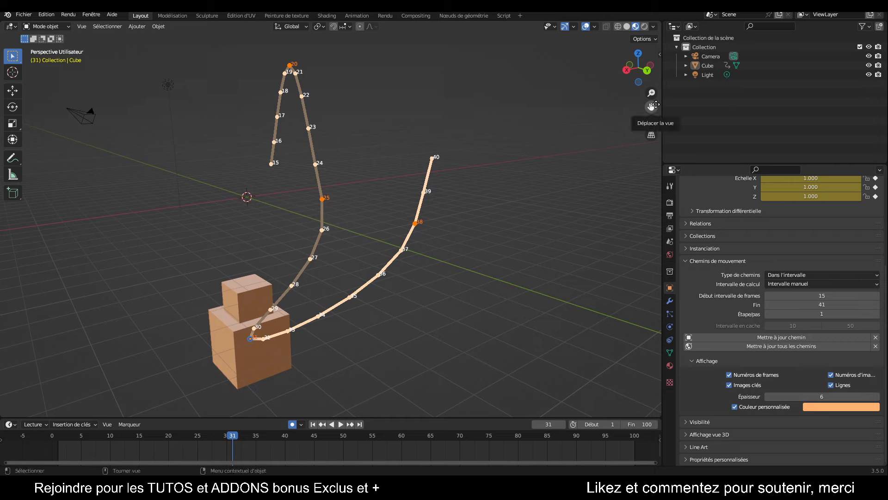